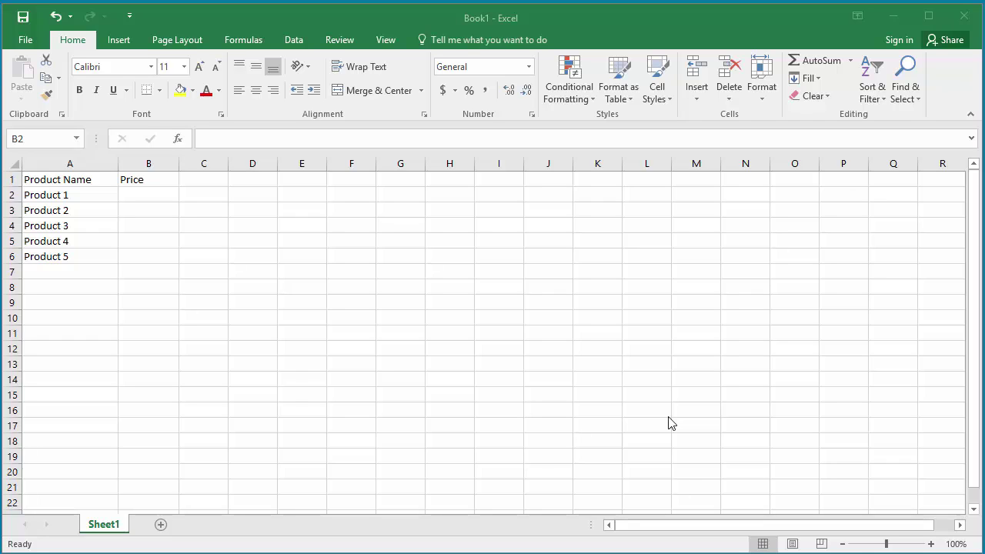
# - Enter 15.34 as Product 1's price in cell B2
pyautogui.click(150, 197)
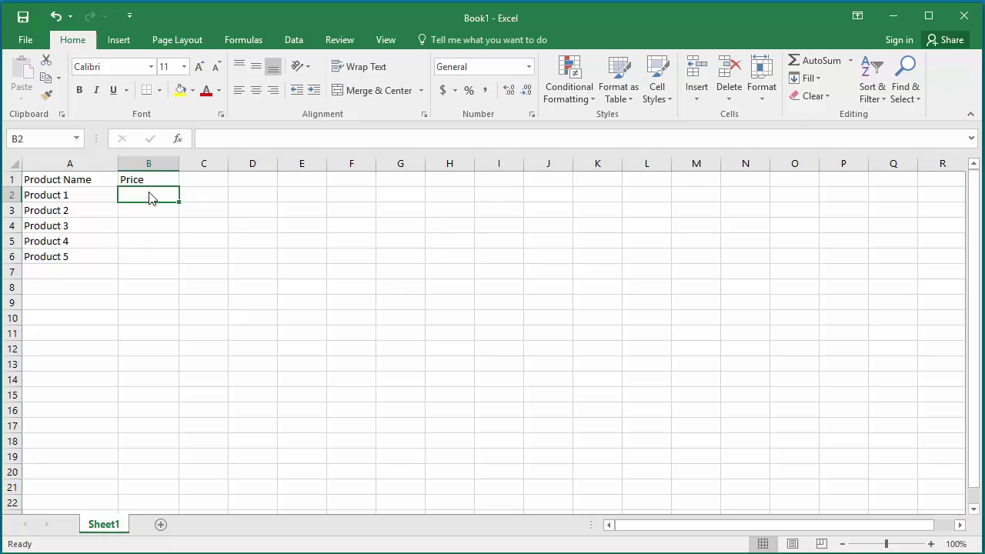
pyautogui.write('1')
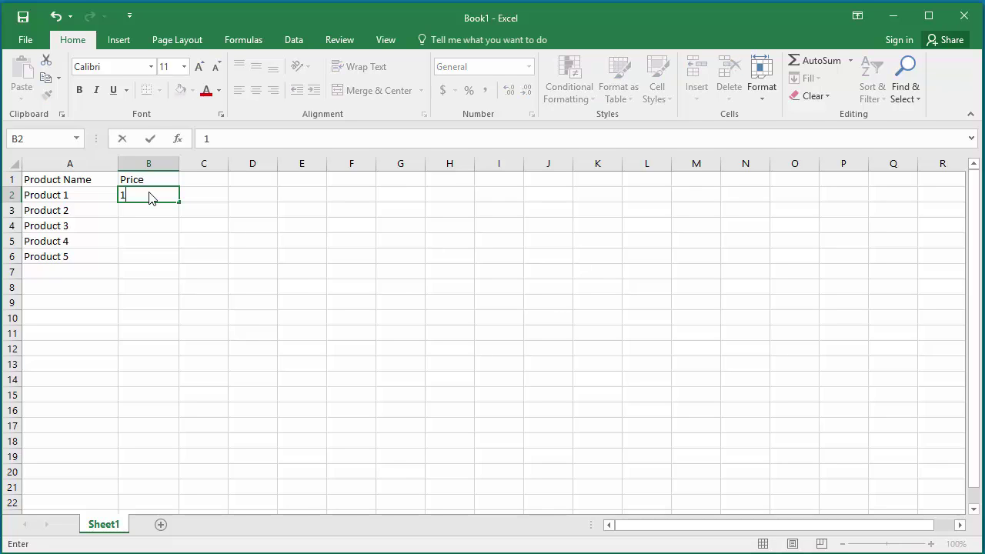
pyautogui.write('5.')
pyautogui.write('34')
pyautogui.press('Return')
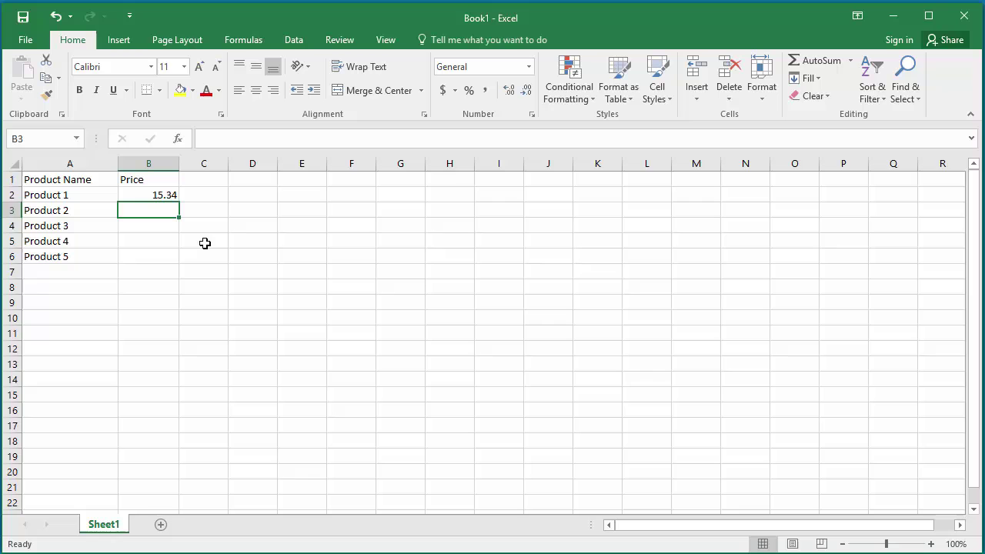
# - Open the Advanced page of Excel Options, showing the automatic decimal point setting
pyautogui.click(21, 40)
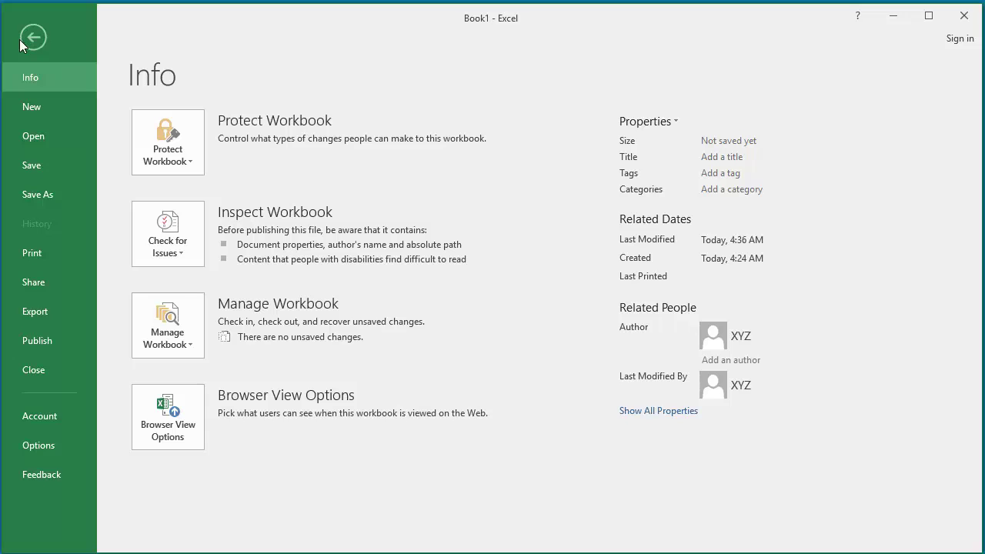
pyautogui.click(35, 445)
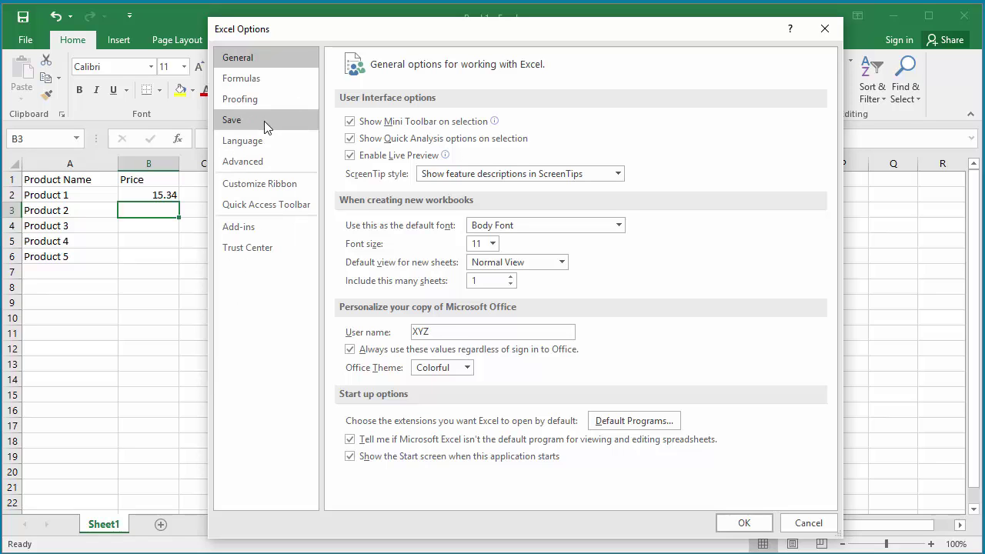
pyautogui.click(256, 165)
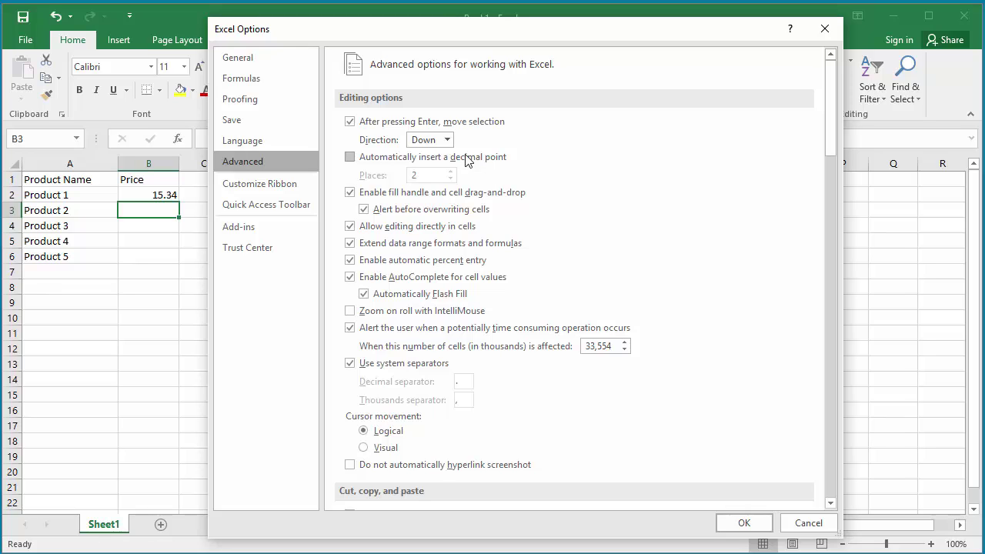
# - Turn on automatic decimal point insertion with 2 places and apply it
pyautogui.click(350, 159)
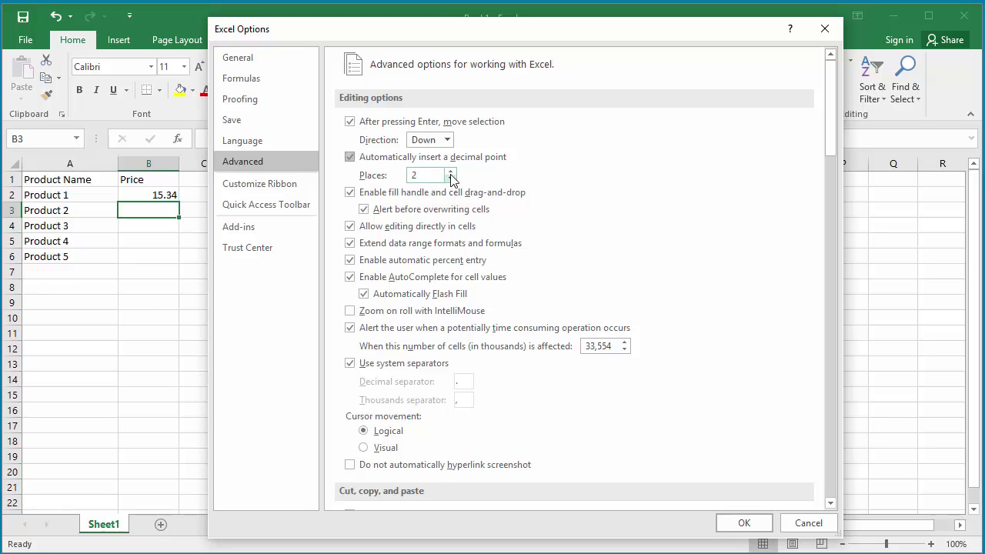
pyautogui.click(451, 171)
pyautogui.click(450, 181)
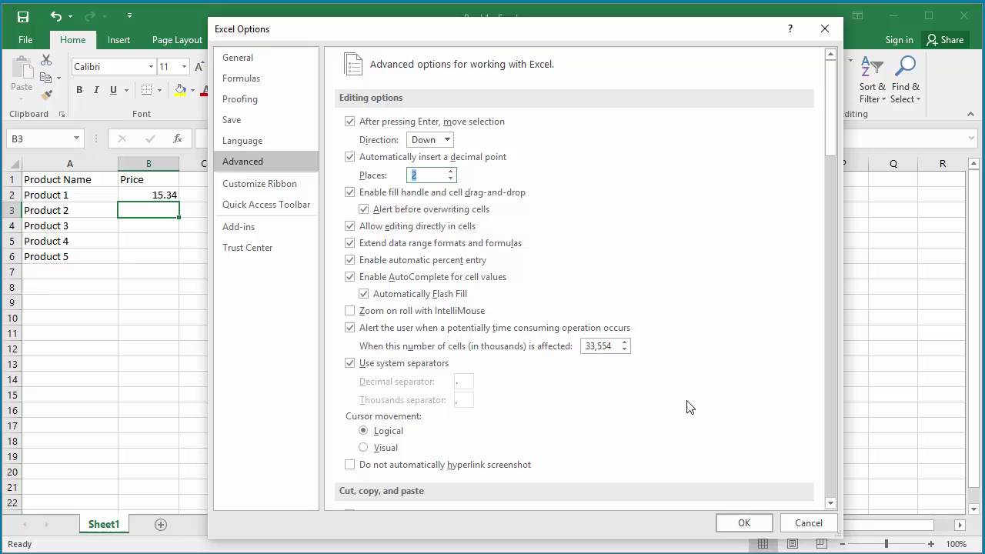
pyautogui.click(741, 522)
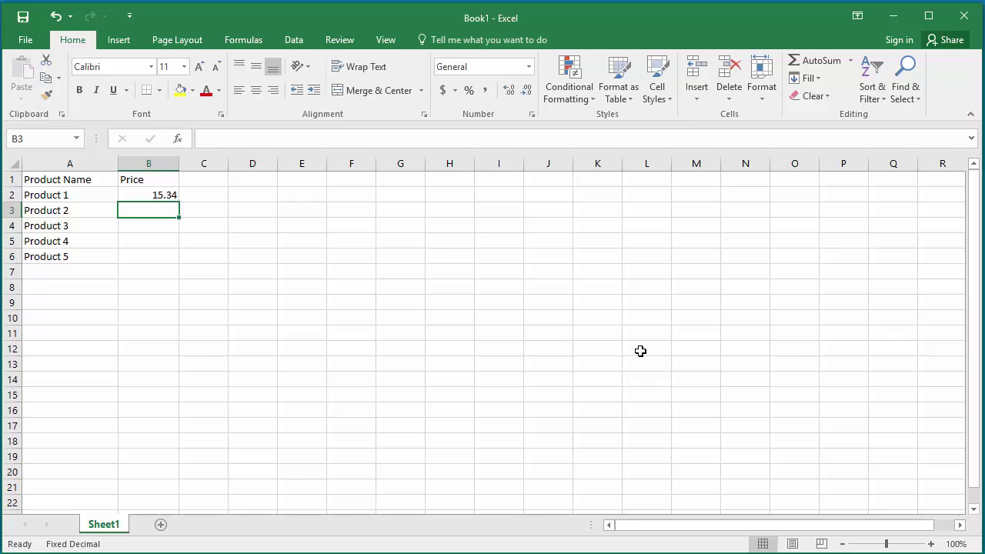
# - Enter 1534 in B3 so Fixed Decimal stores Product 2's price as 15.34
pyautogui.write('1')
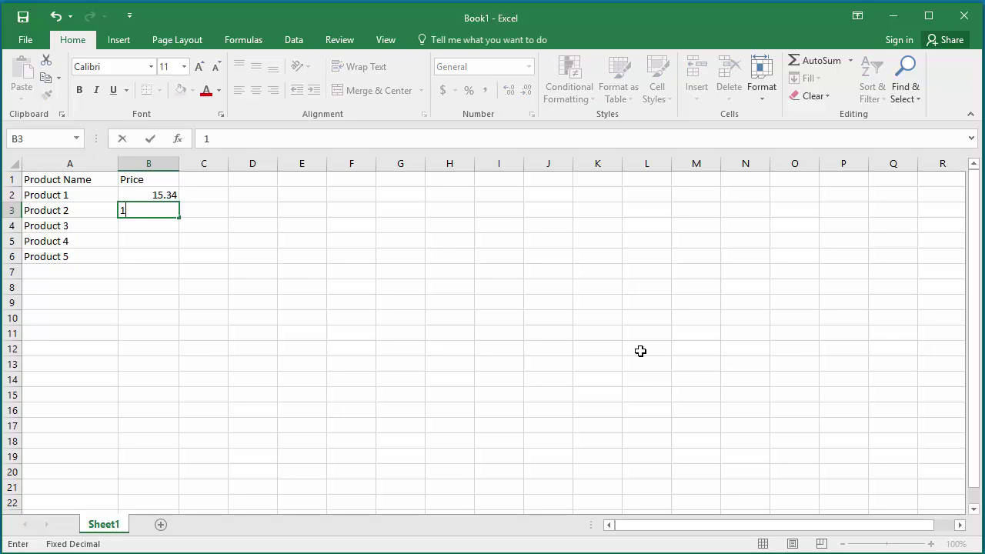
pyautogui.write('534')
pyautogui.press('Return')
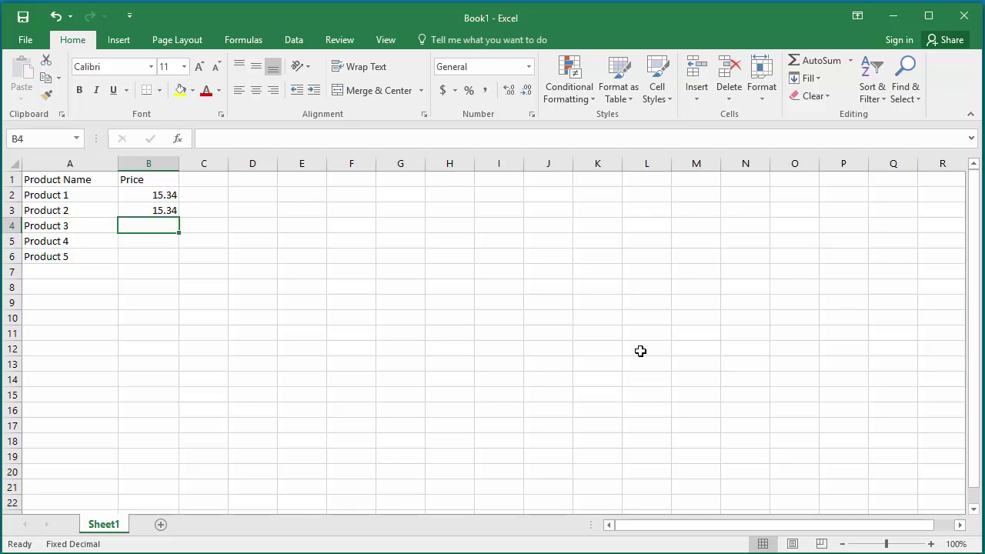
# - Enter 56 in B4 so Product 3's price becomes 0.56
pyautogui.write('56')
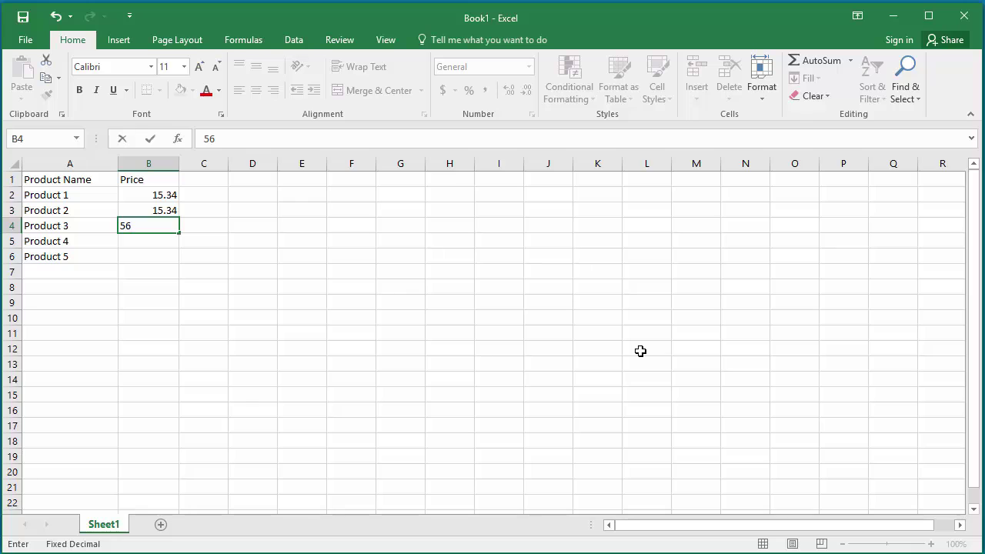
pyautogui.press('Return')
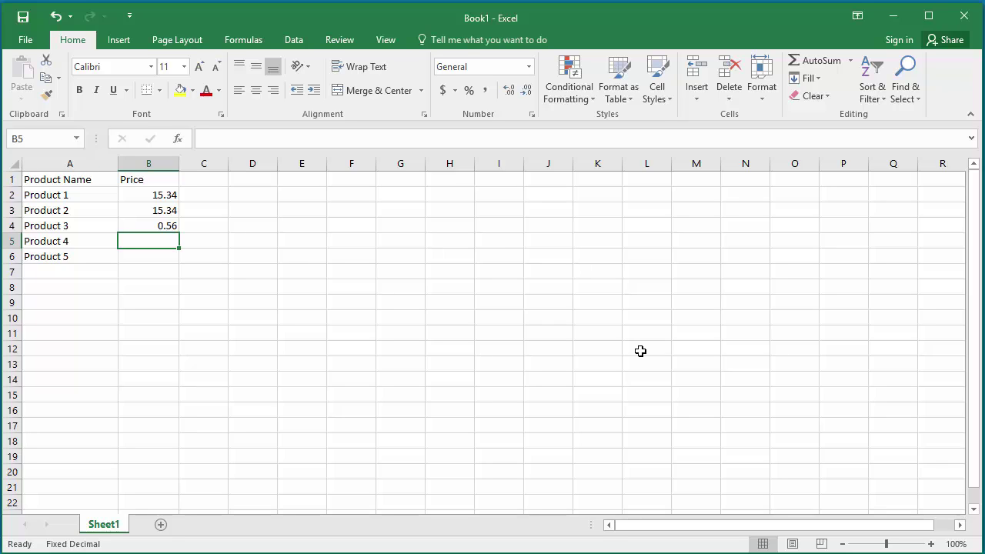
# - Enter 24.546 in B5 as Product 4's price, keeping its own decimal point
pyautogui.write('24')
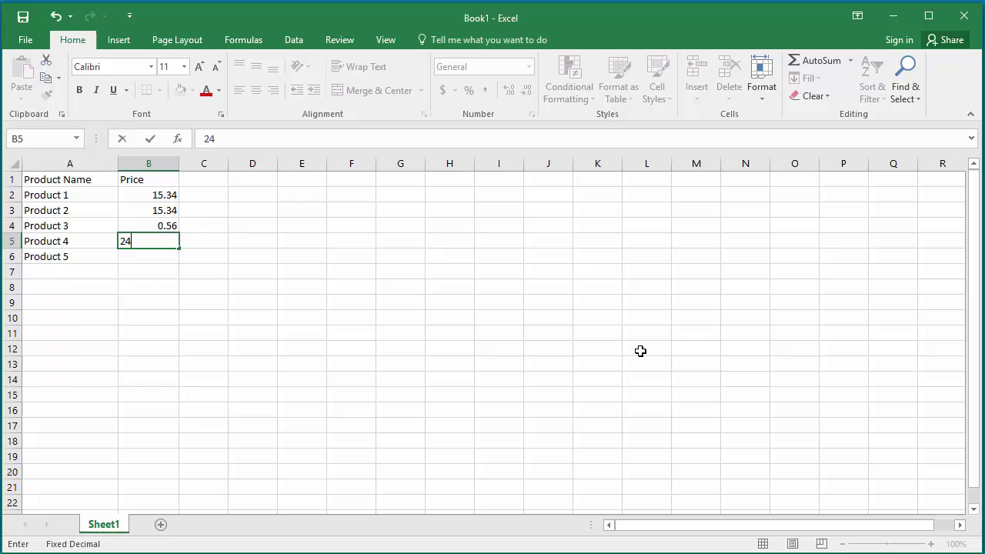
pyautogui.write('.5')
pyautogui.write('46')
pyautogui.press('Return')
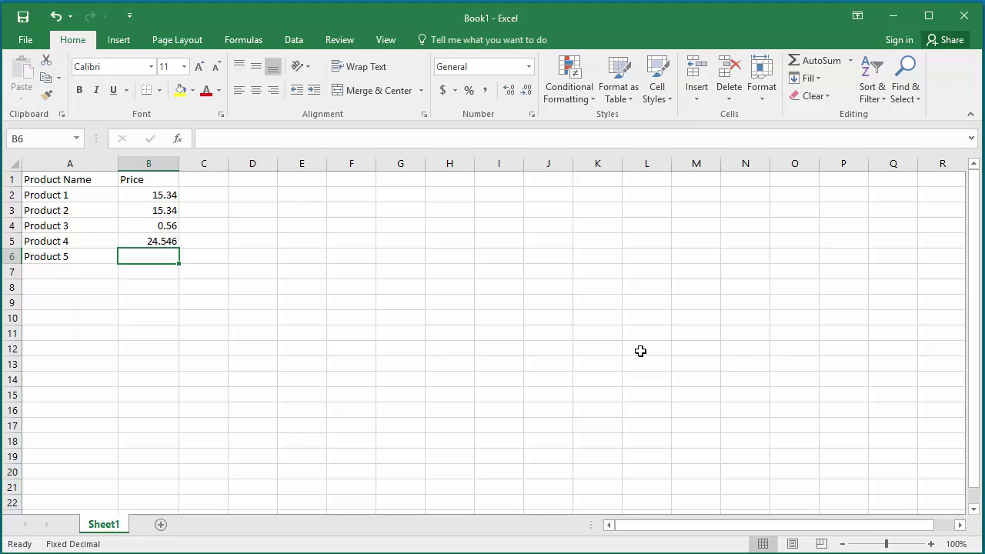